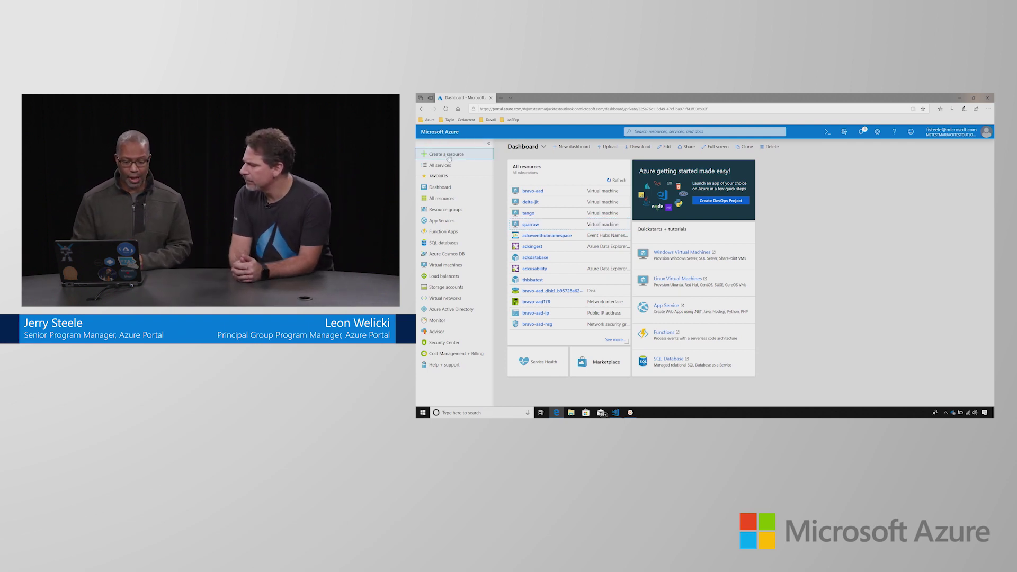
Start an Ubuntu Server 18.04 VM from Create a resource and pick a different resource group.
left_click(446, 154)
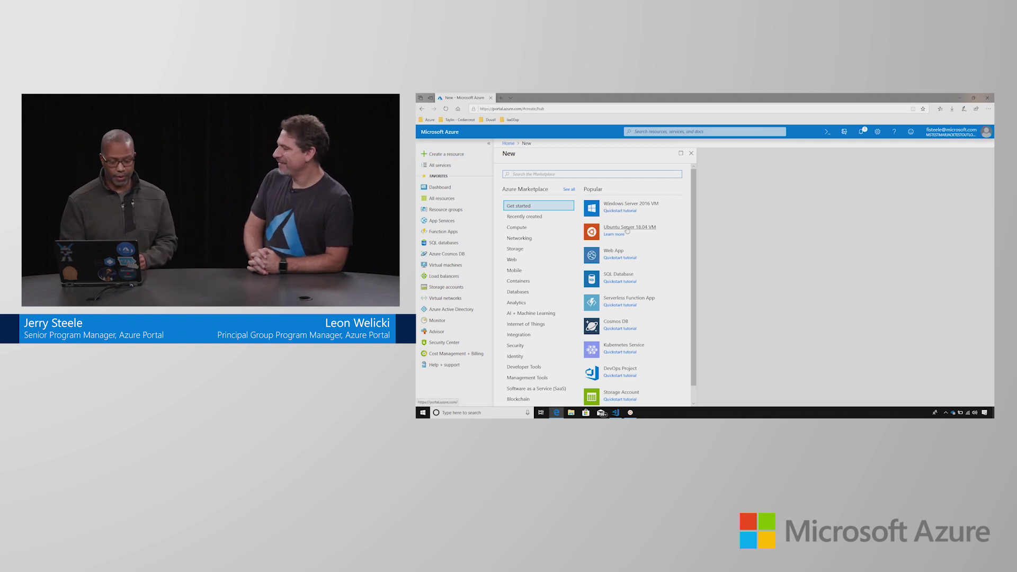
left_click(627, 229)
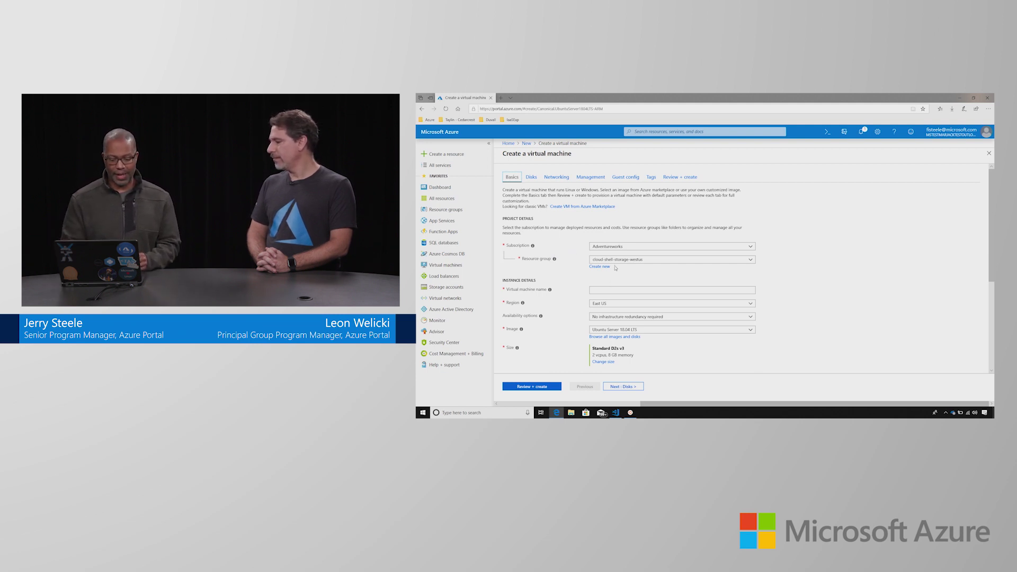
left_click(672, 260)
Enter 'newvmname' as the VM name and browse the available operating system images.
left_click(636, 283)
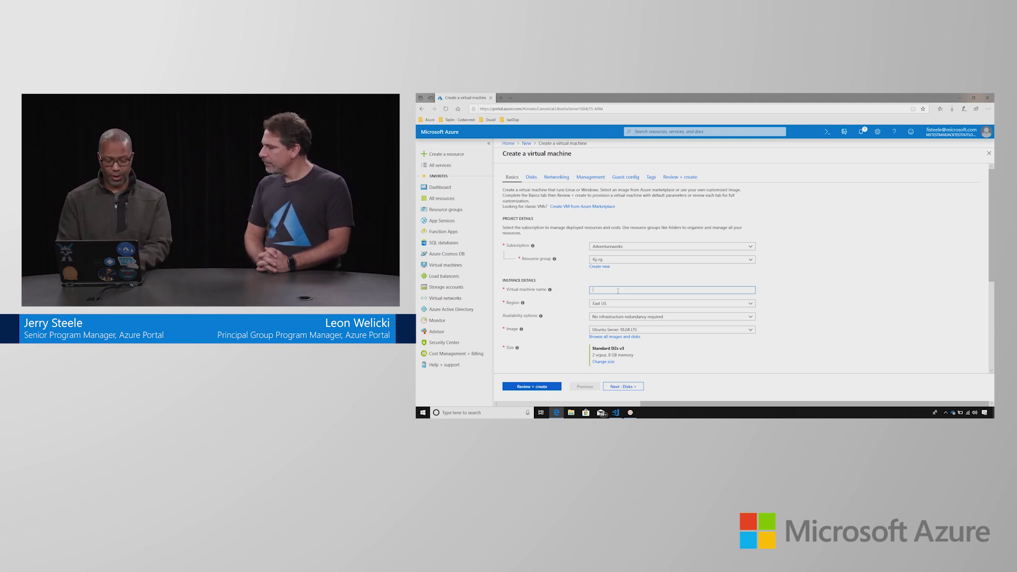
key("BackSpace")
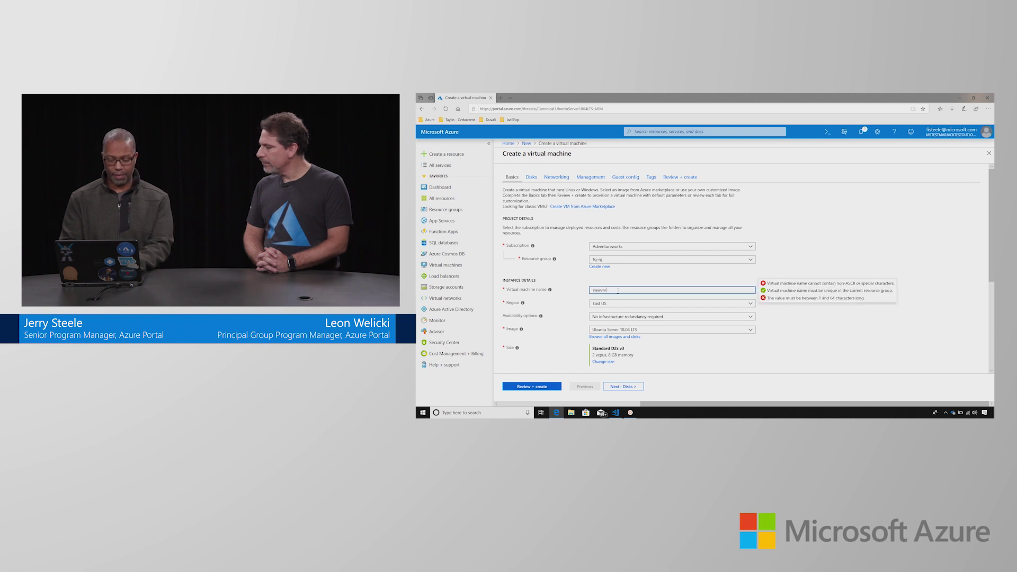
type("name")
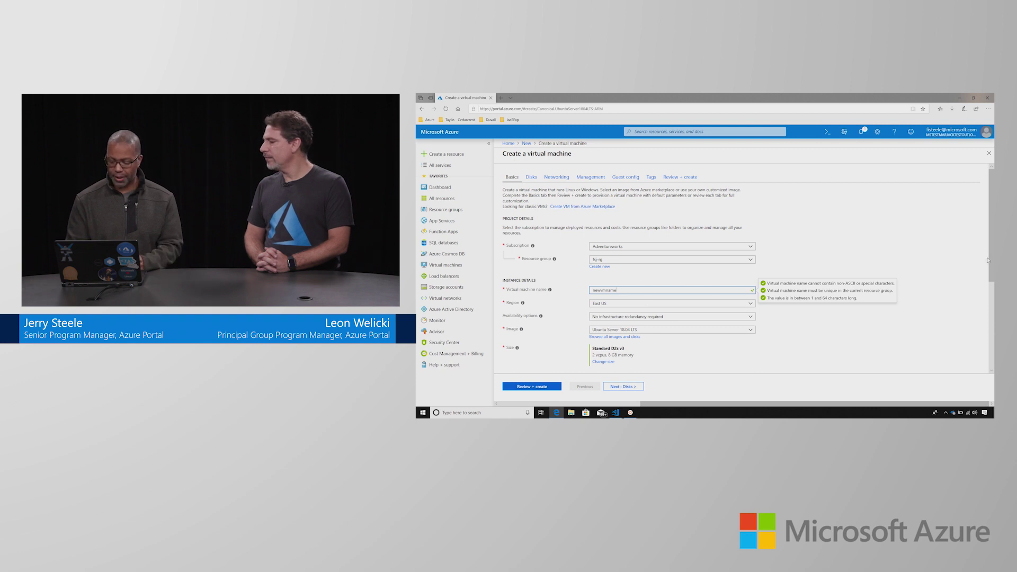
scroll(755, 263, "down", 3)
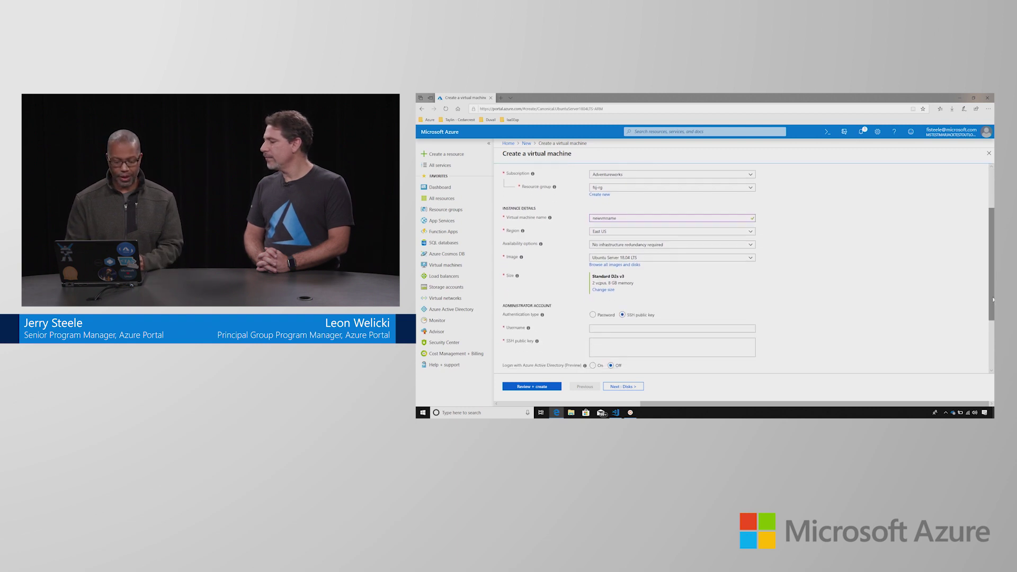
left_click(665, 258)
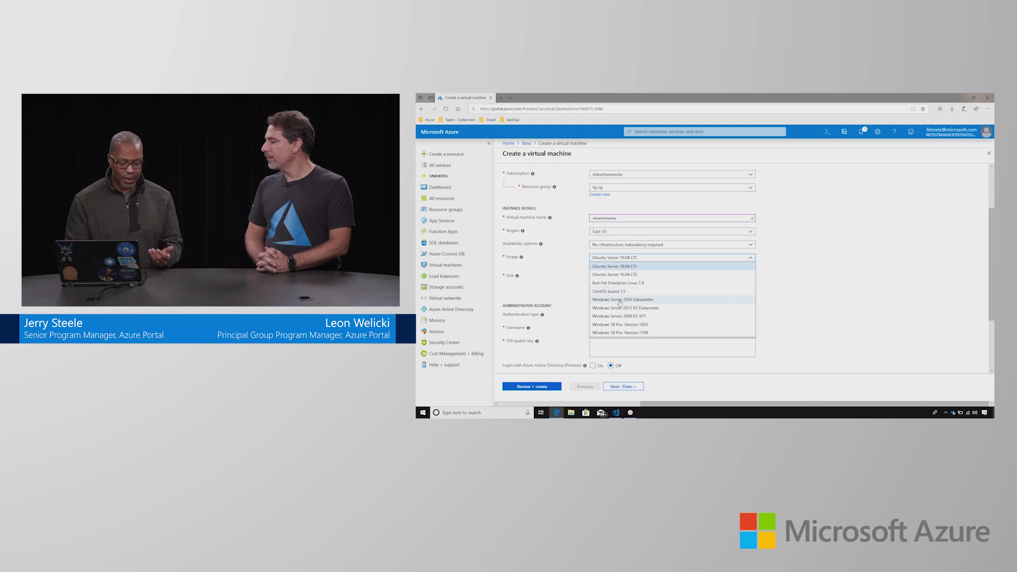
left_click(638, 259)
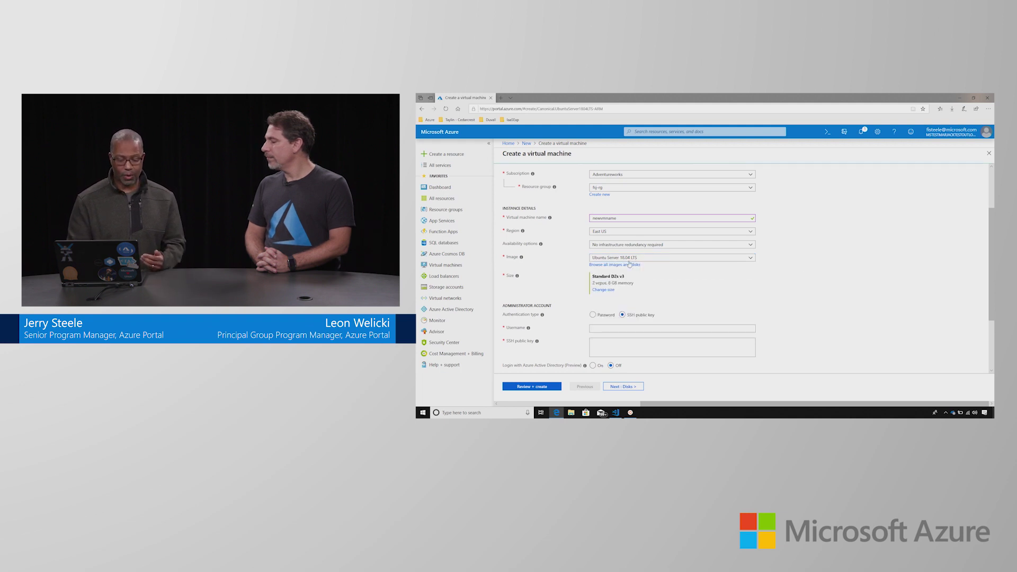
left_click(628, 264)
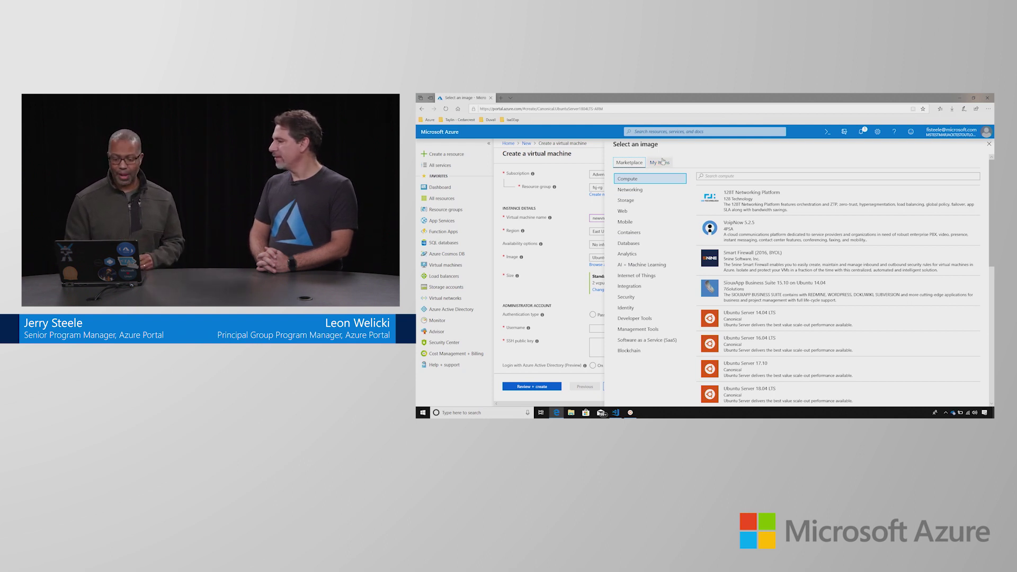
left_click(661, 162)
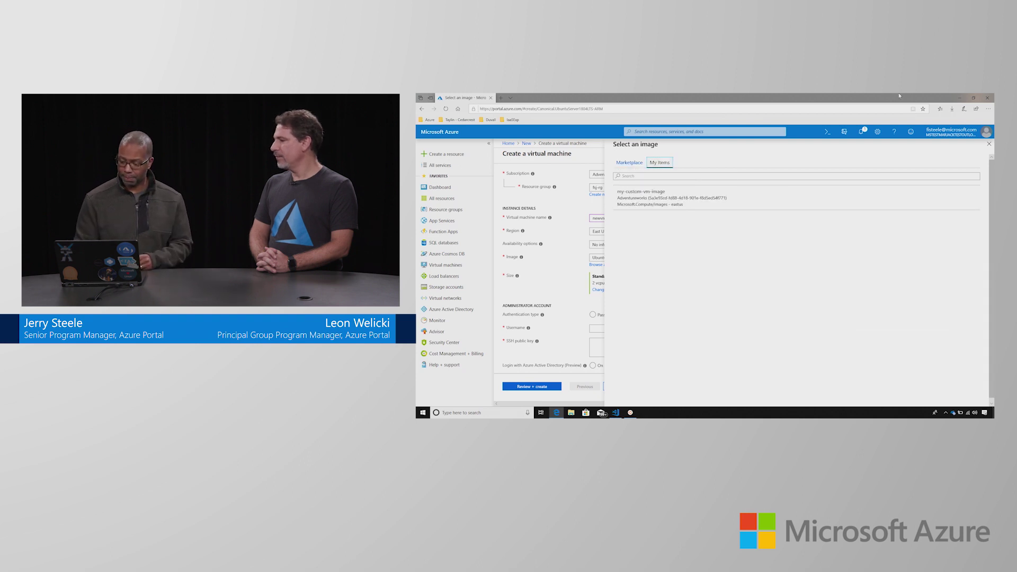
left_click(988, 144)
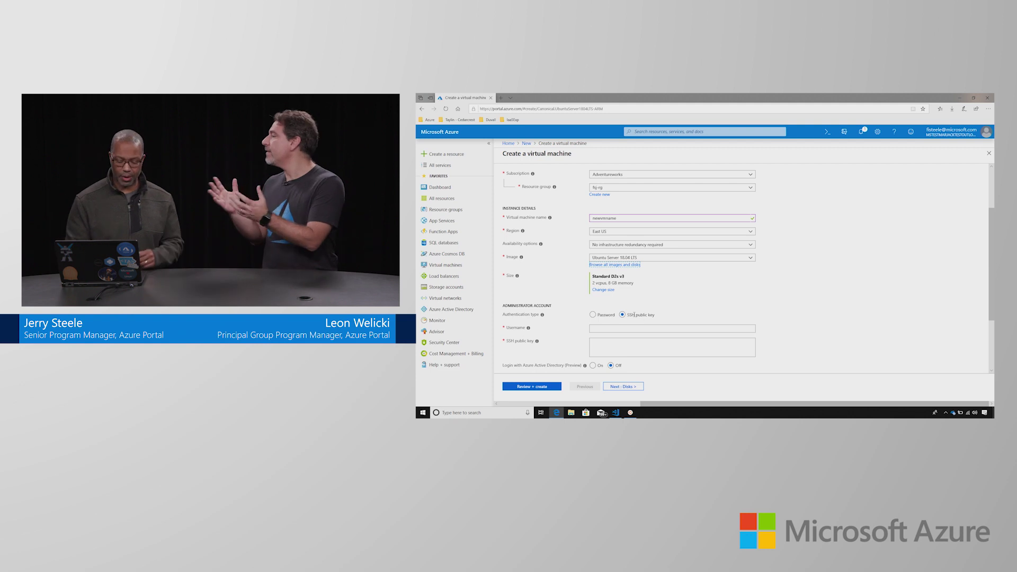
Enter the administrator username and paste the SSH public key into its box.
left_click(628, 328)
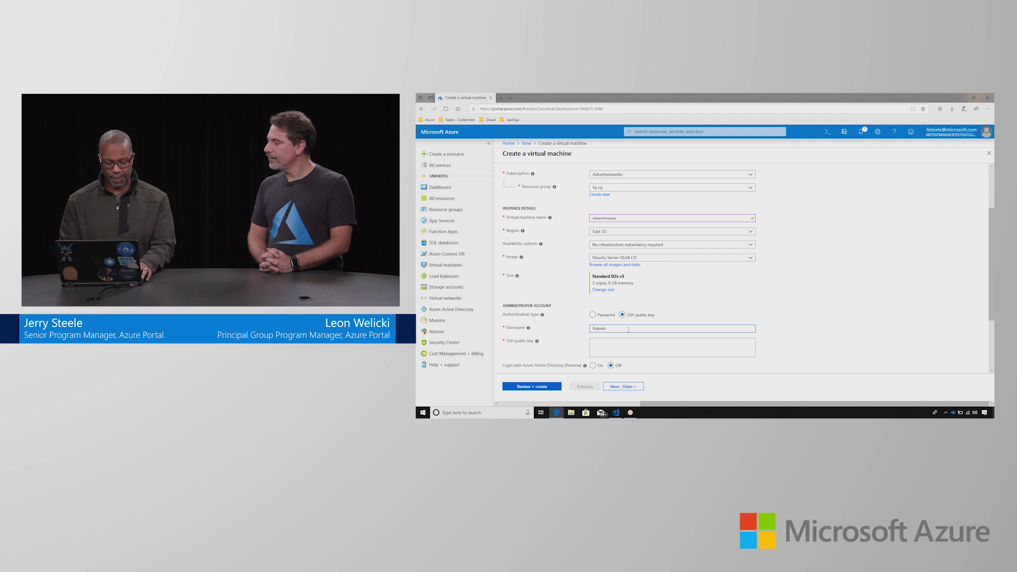
right_click(628, 346)
left_click(657, 334)
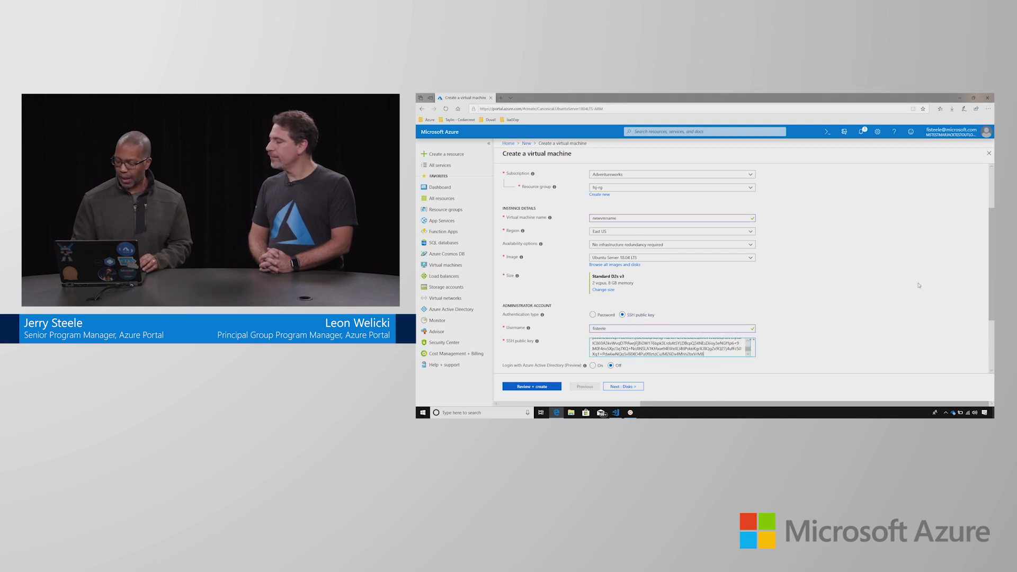
scroll(626, 324, "down", 2)
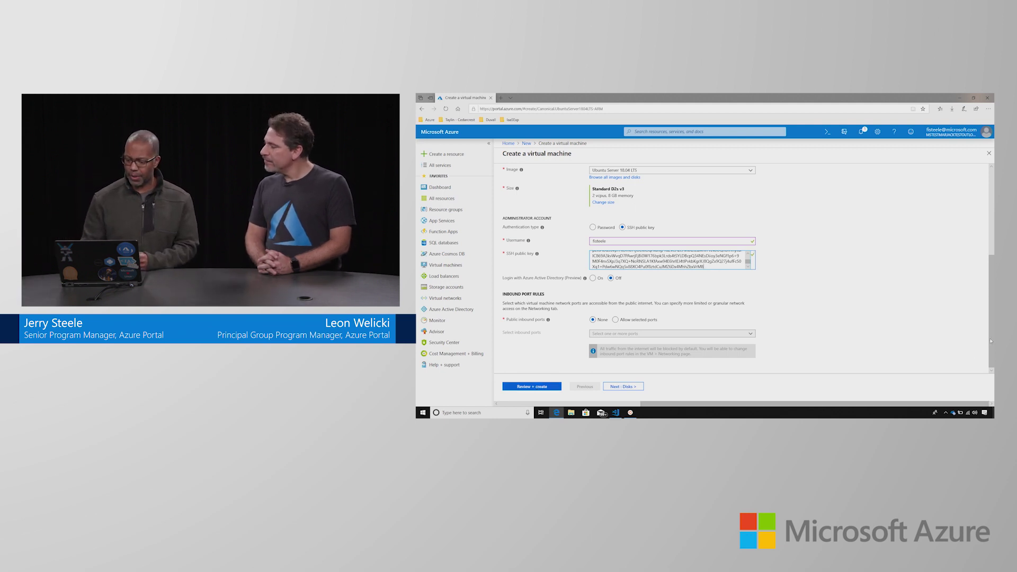
scroll(991, 340, "up", 8)
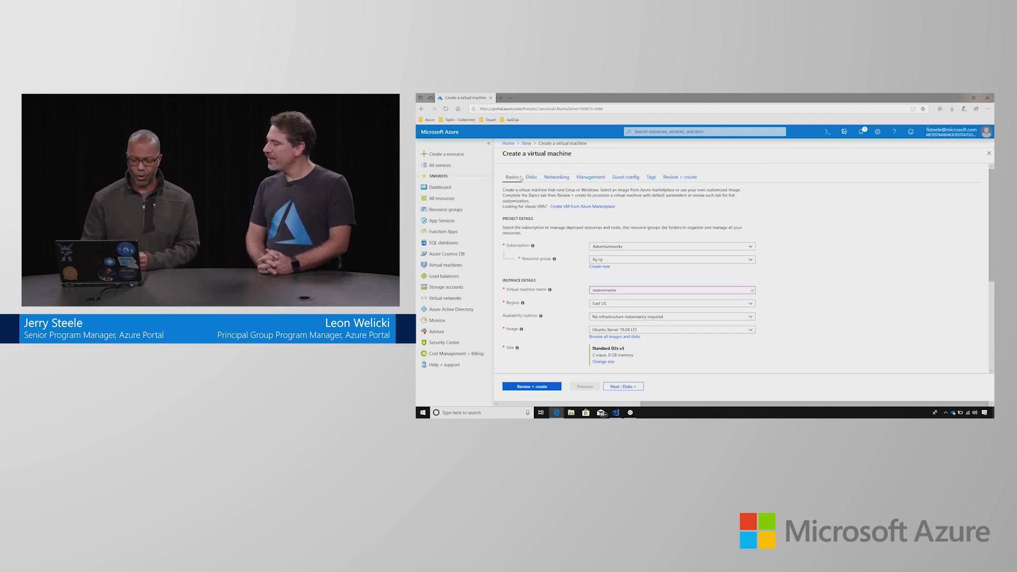
Attach a new 1023 GB Premium SSD data disk with default settings.
left_click(531, 176)
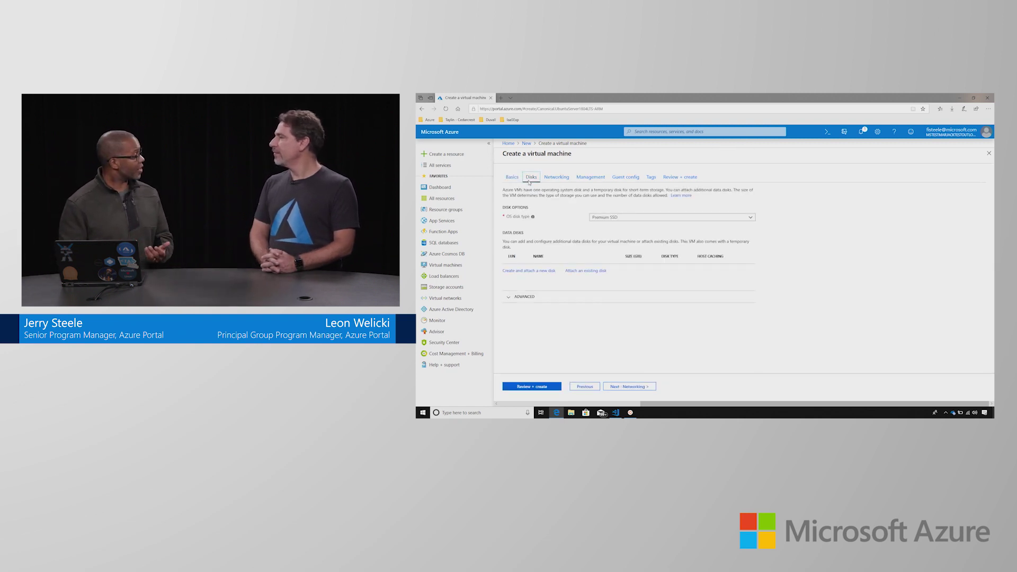
left_click(529, 270)
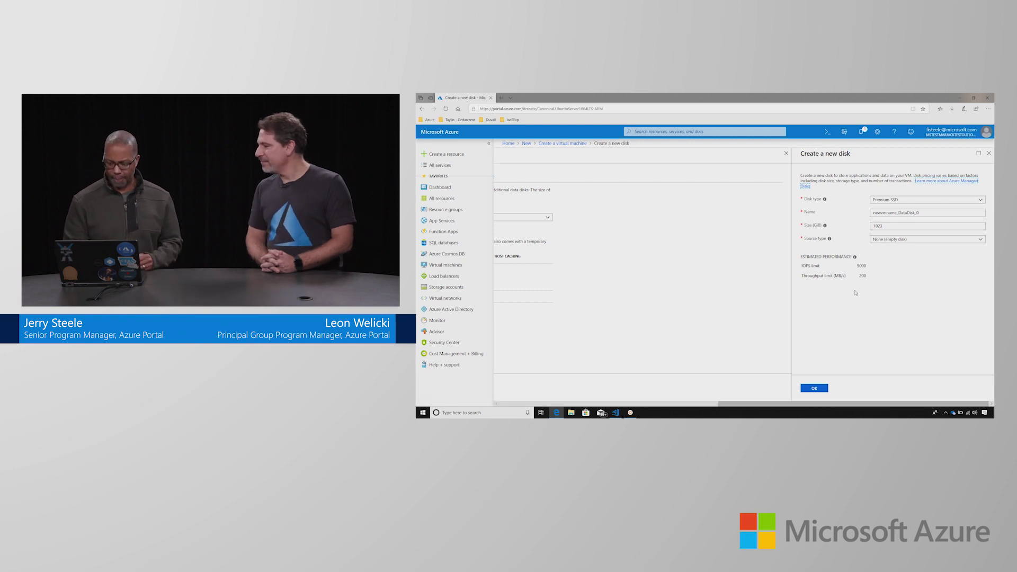
left_click(817, 388)
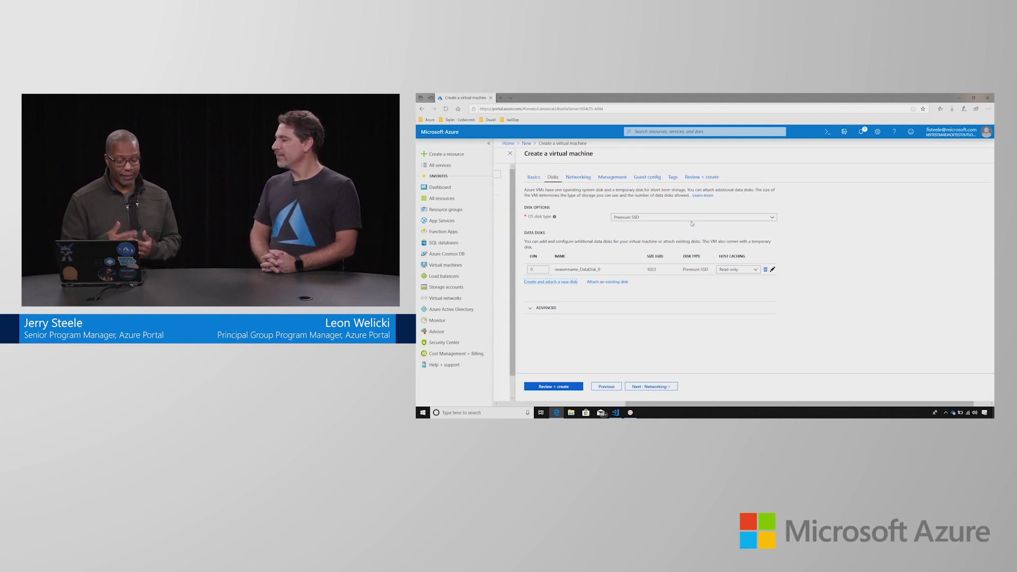
left_click(578, 177)
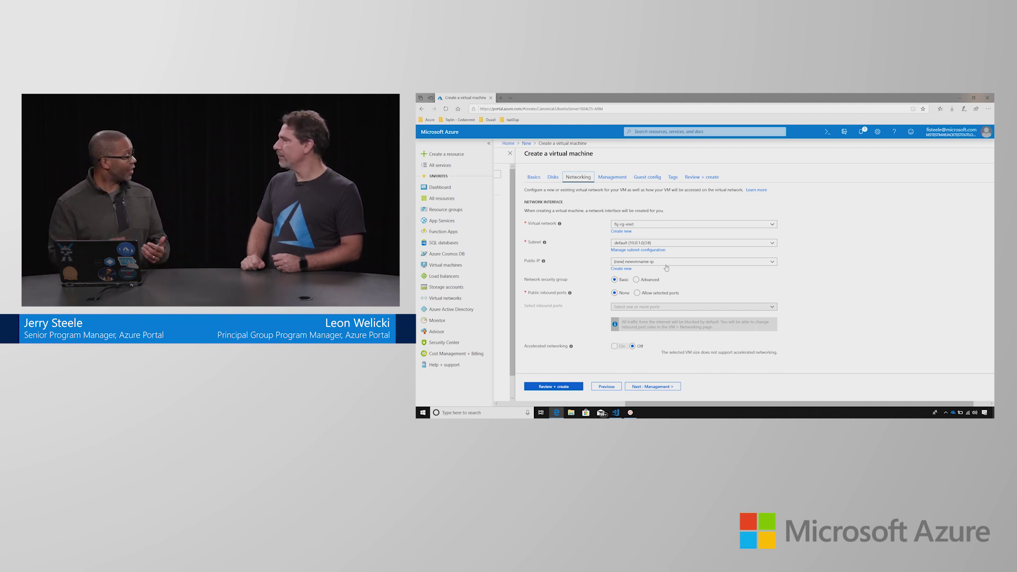
Allow selected inbound ports SSH (22) and HTTP (80) from the internet.
left_click(637, 293)
left_click(694, 307)
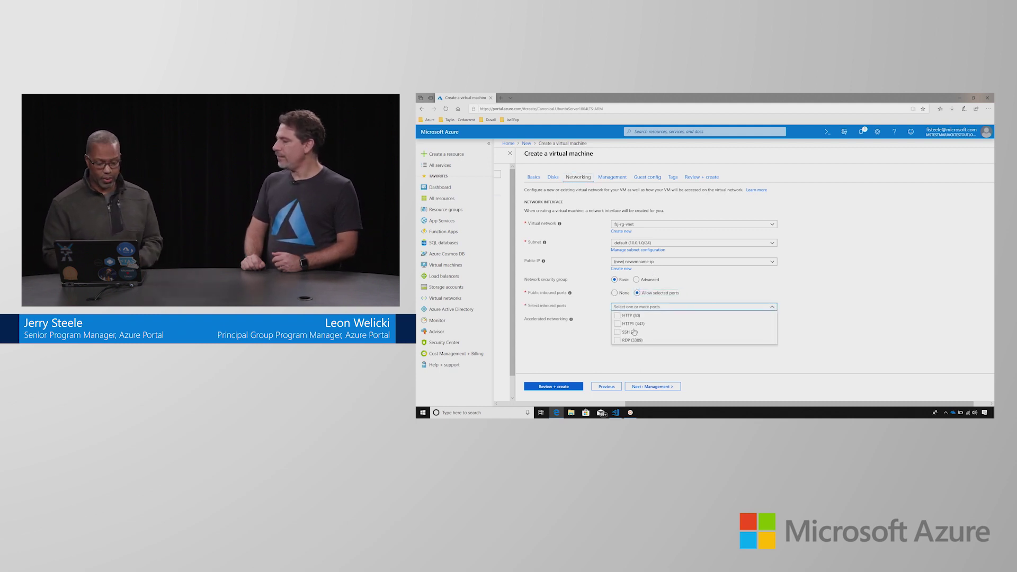
left_click(619, 332)
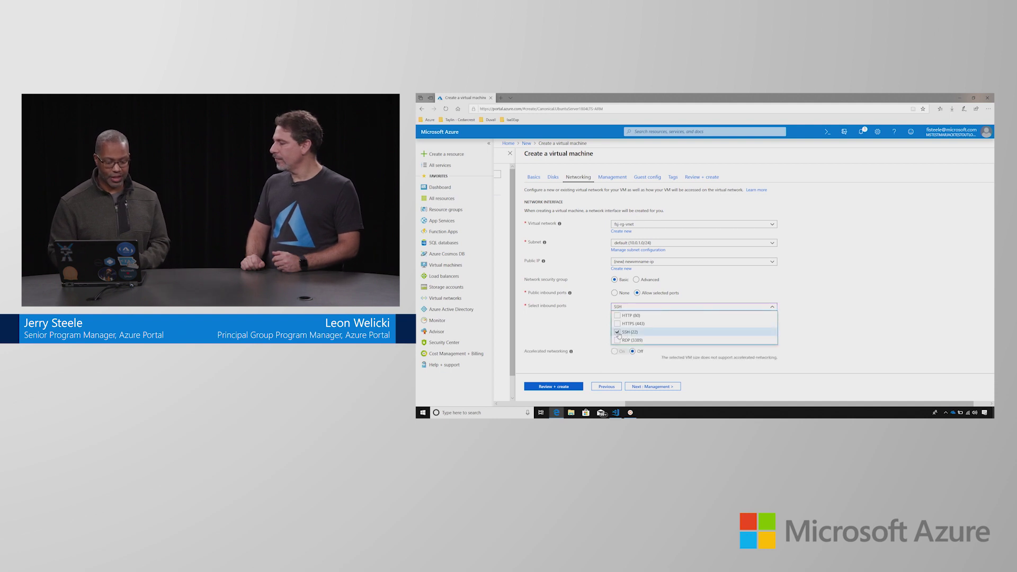
left_click(618, 315)
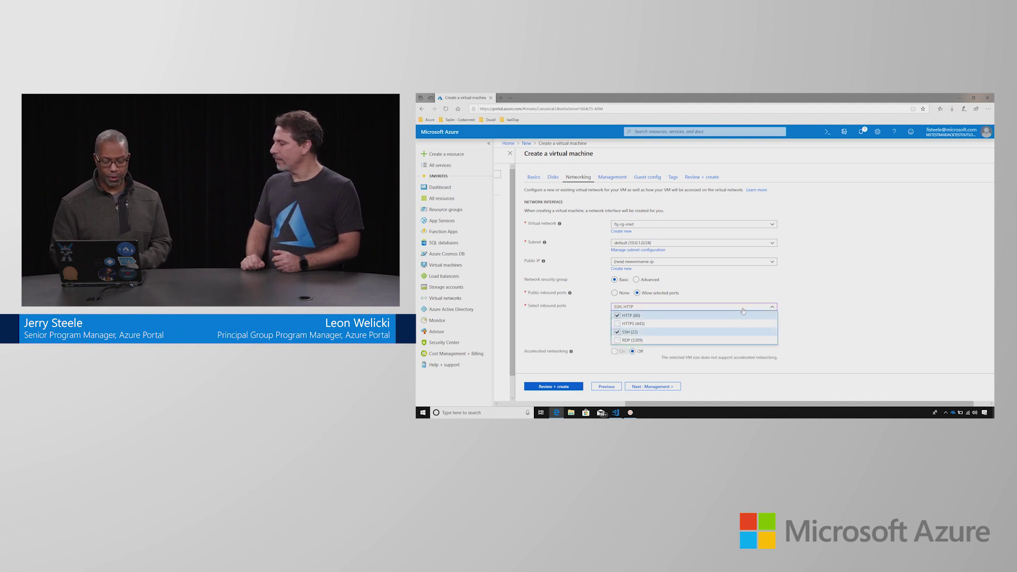
left_click(792, 291)
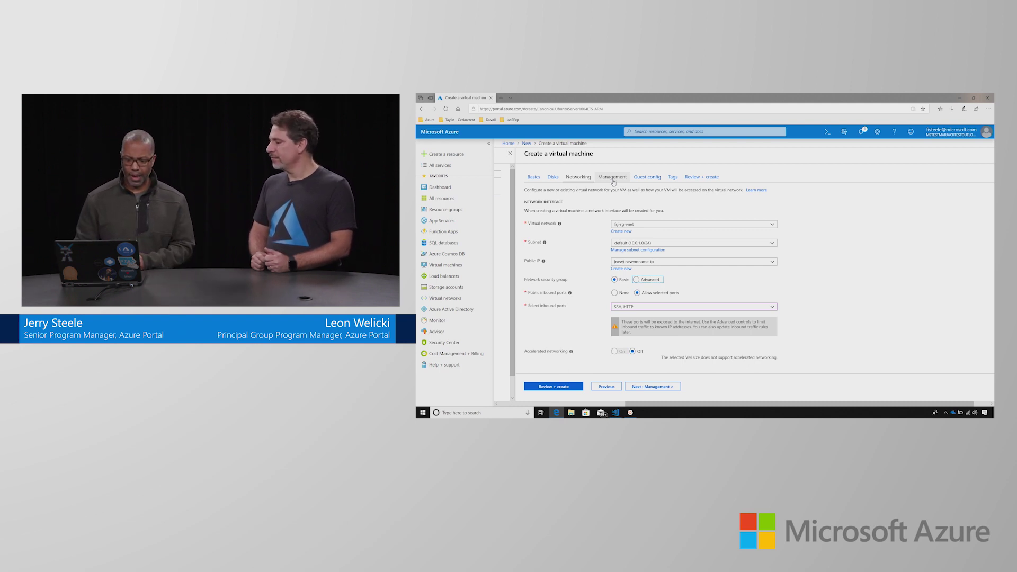
Show the Management step with boot diagnostics, auto-shutdown and backup settings.
left_click(612, 177)
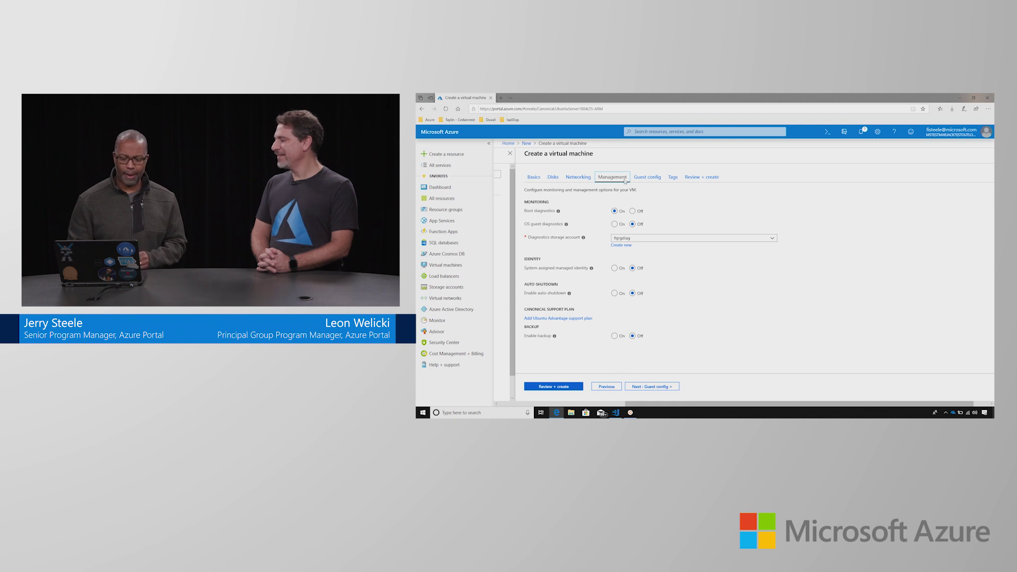
On Guest config, list installable extensions such as Acronis Backup, Datadog and Chef.
left_click(647, 177)
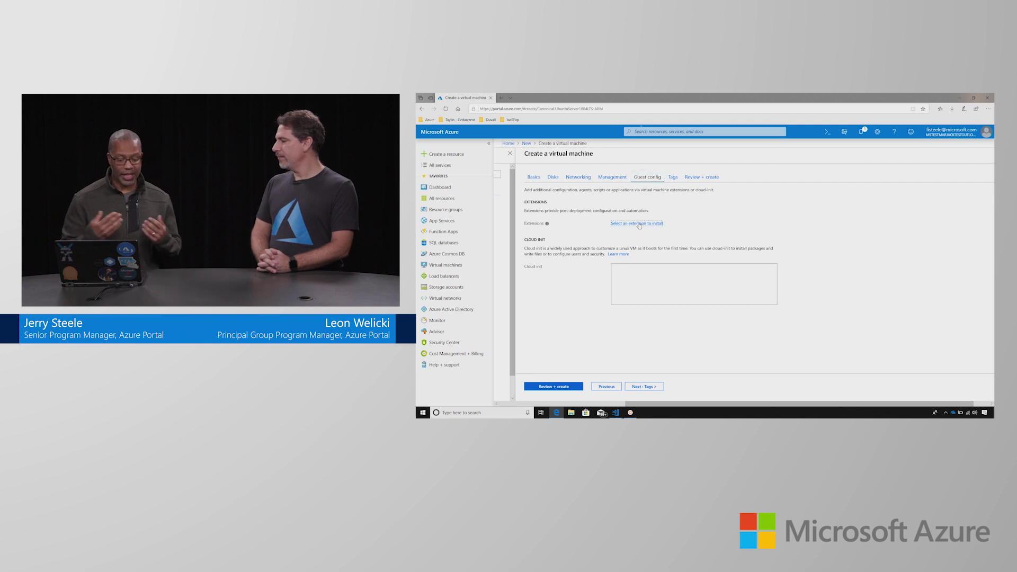
left_click(637, 223)
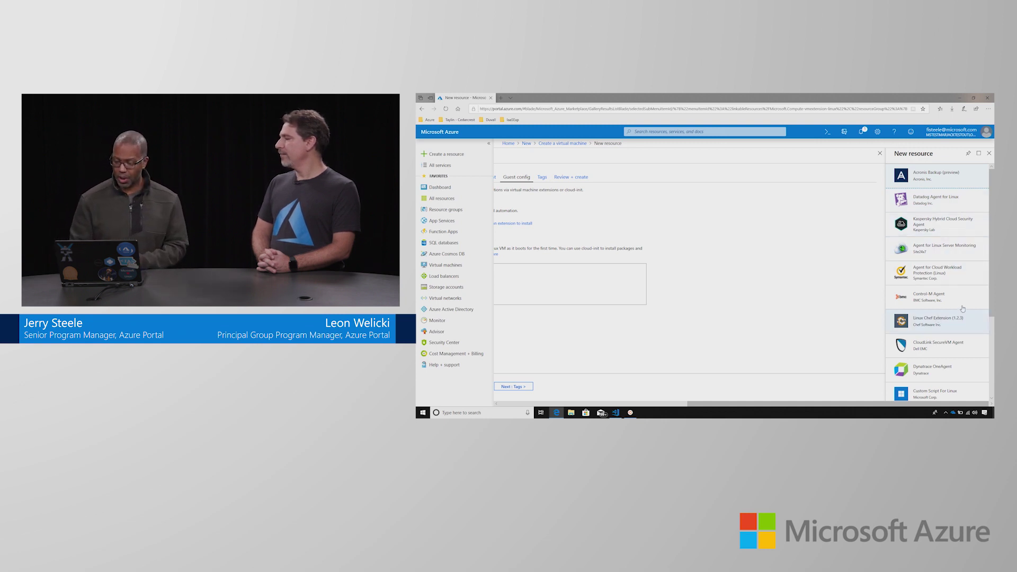
scroll(953, 318, "down", 1)
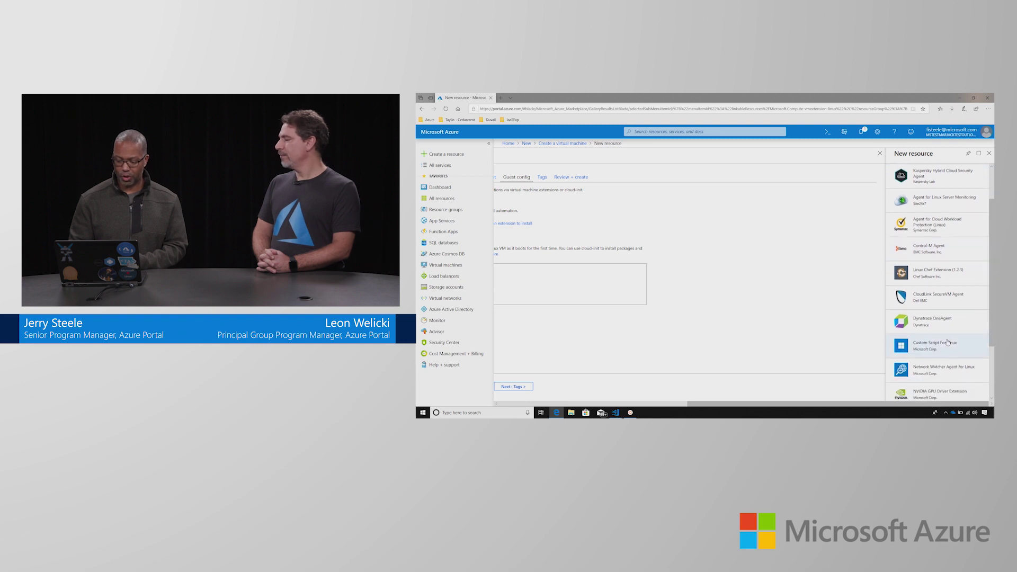
Preview the Custom Script For Linux extension, then close the catalogue without adding any.
left_click(945, 349)
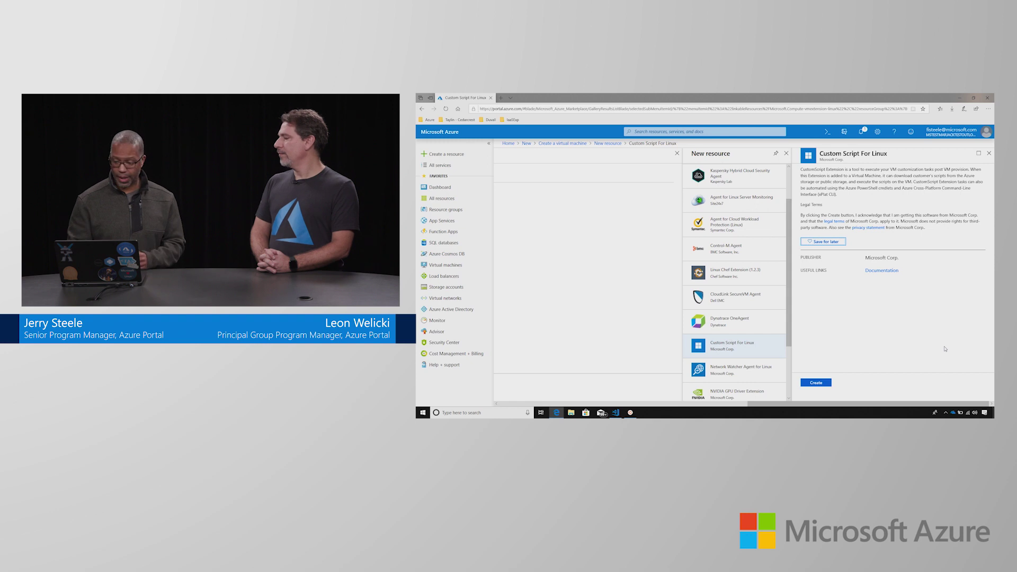
left_click(989, 153)
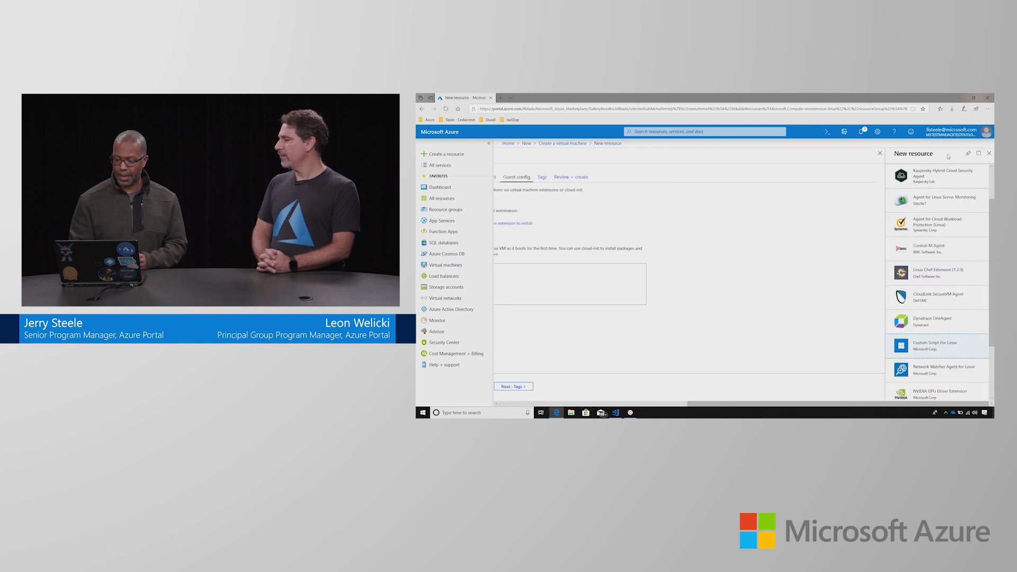
left_click(990, 155)
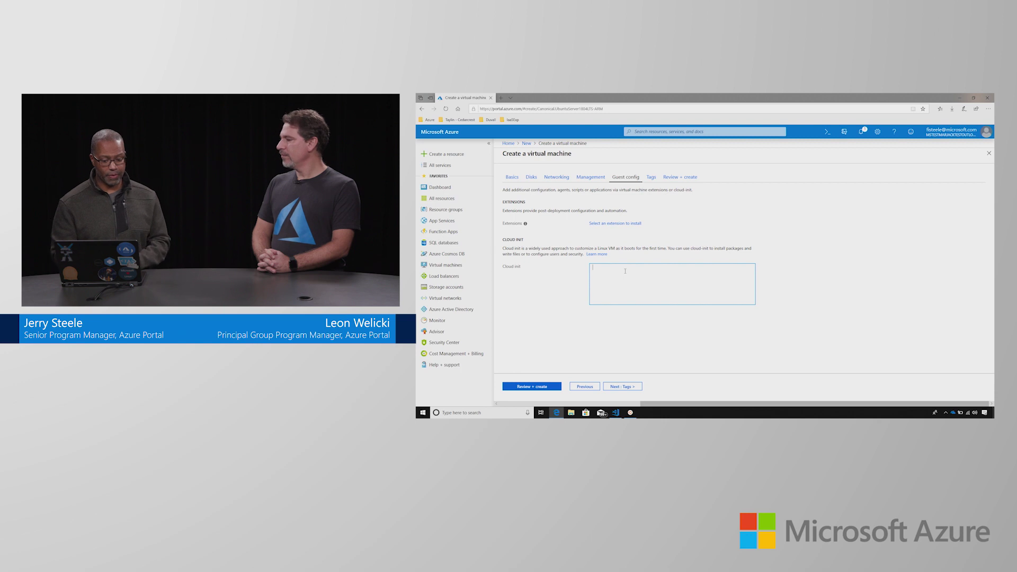
left_click(651, 177)
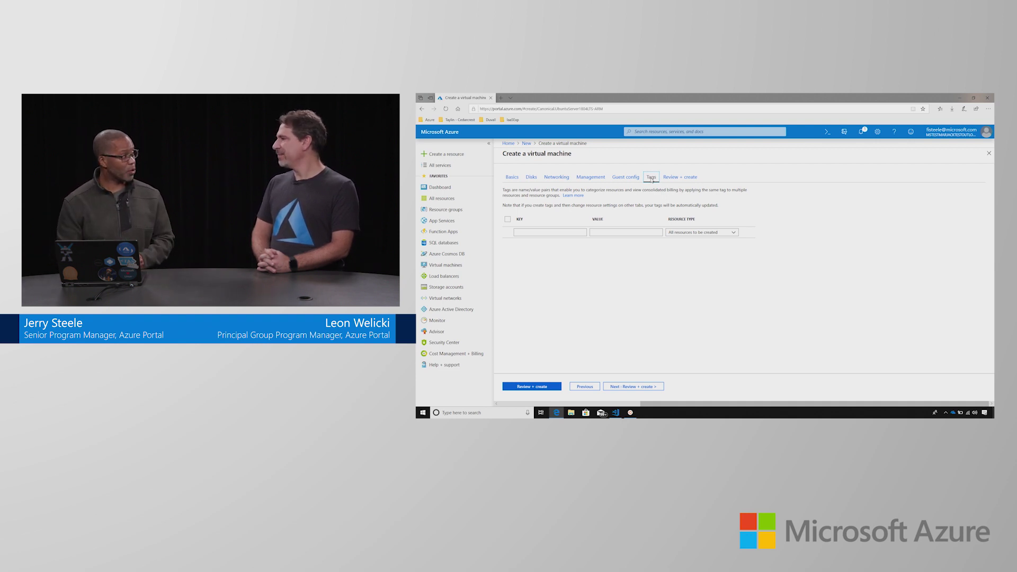
left_click(575, 232)
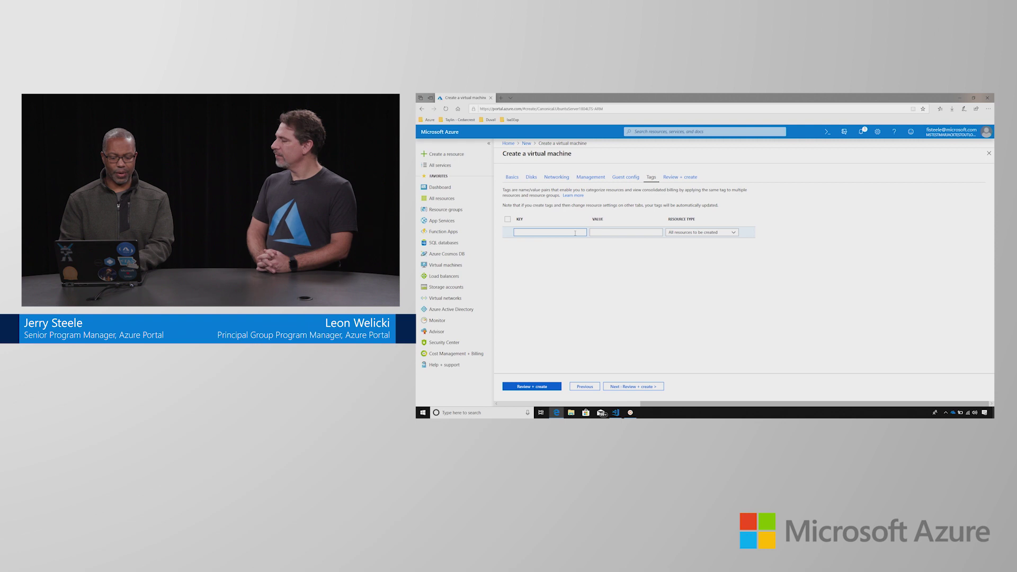
type("creat")
key("Tab")
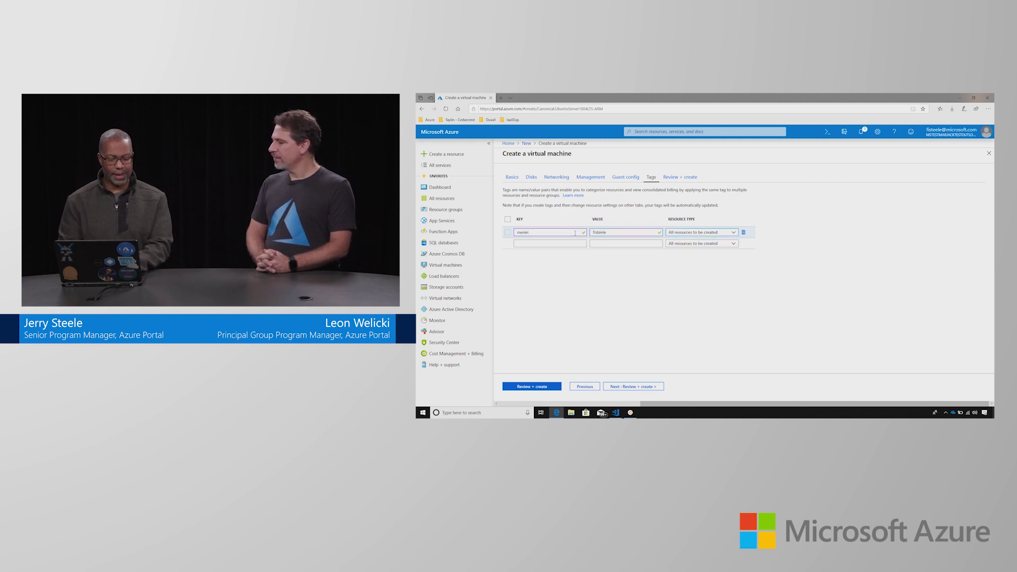
left_click(549, 243)
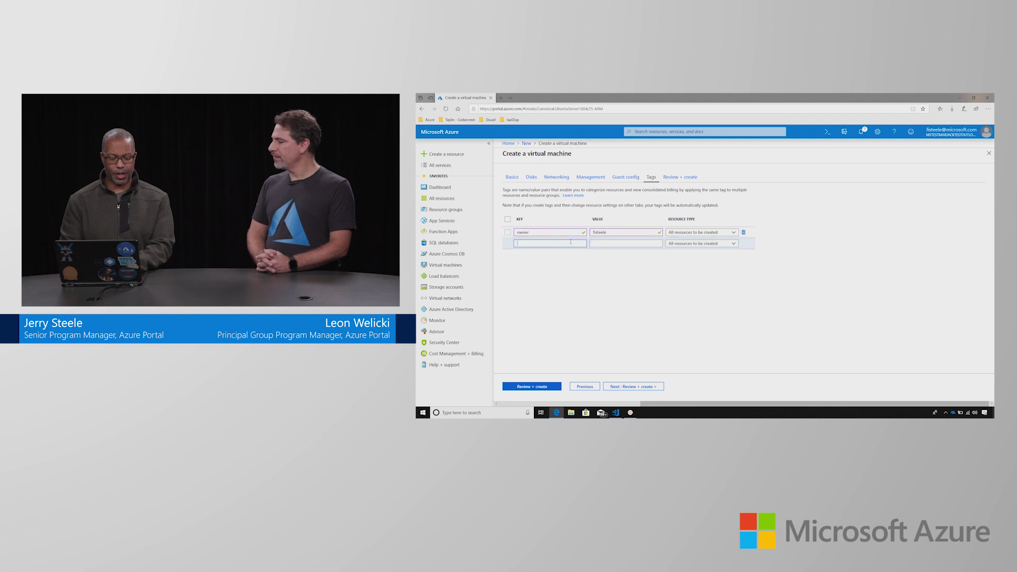
type("cost center")
key("Tab")
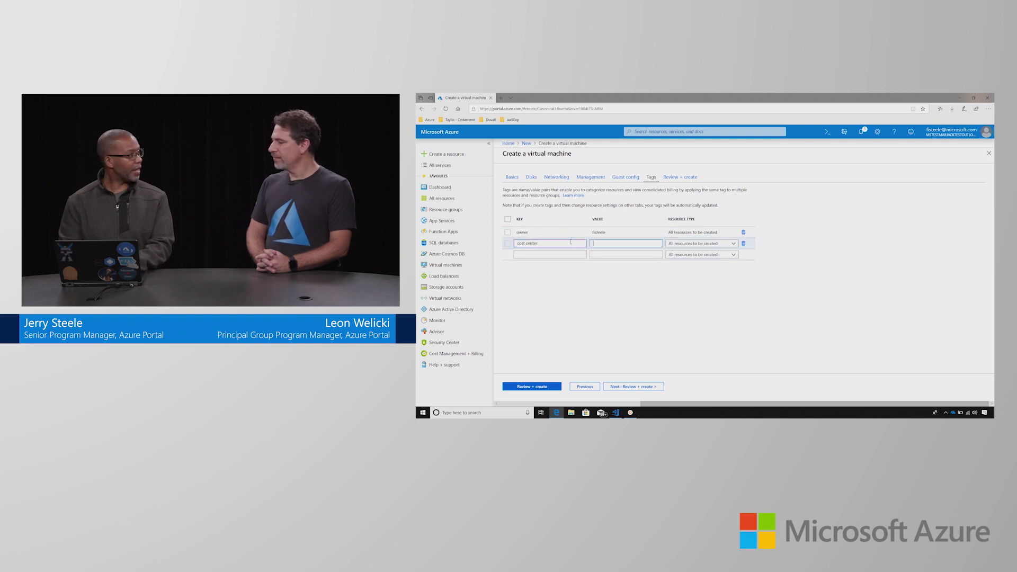
type("293842932343")
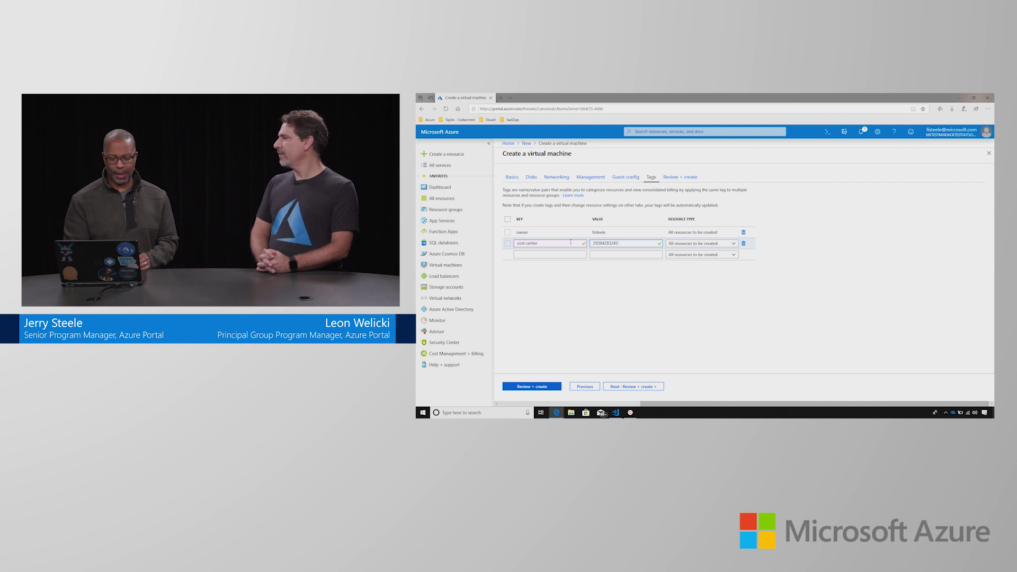
left_click(699, 243)
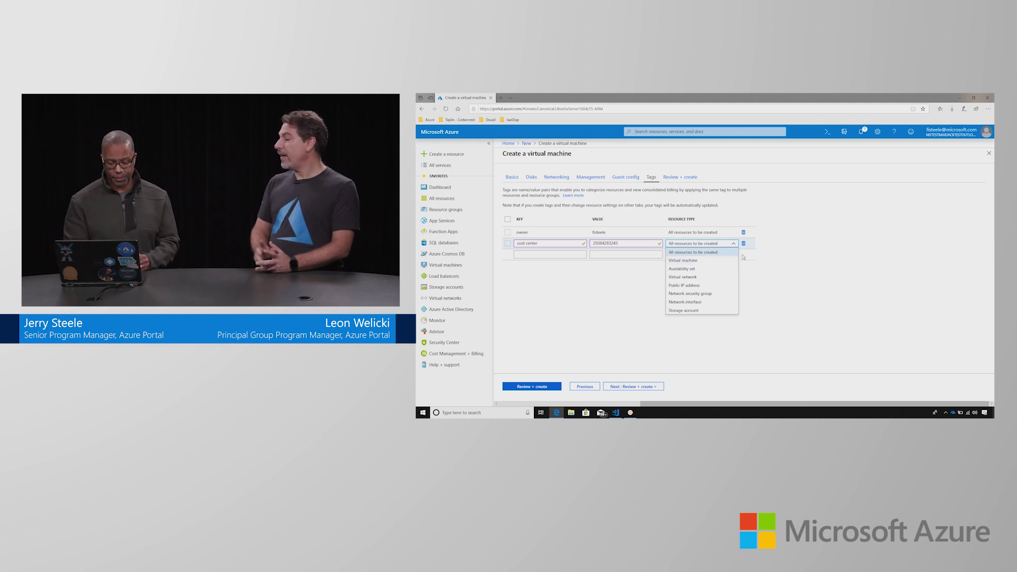
left_click(637, 342)
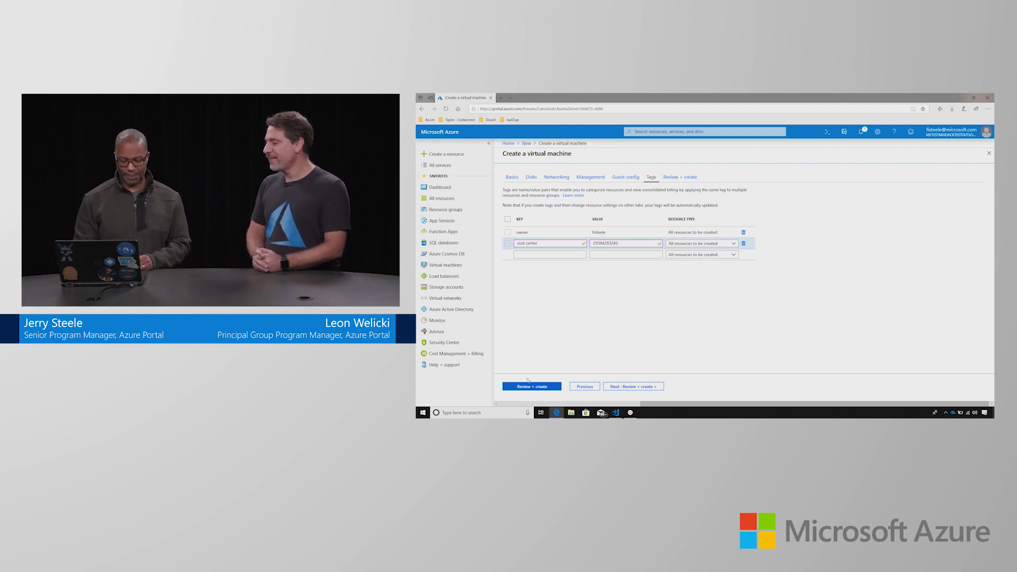
Run Review + create and view the Validation passed configuration summary.
left_click(530, 386)
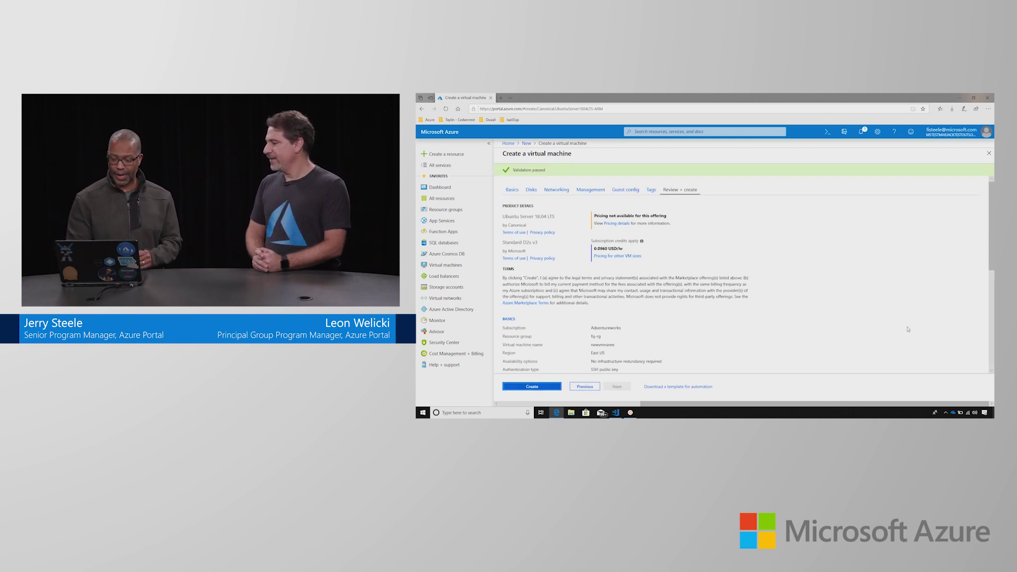
mouse_move(992, 252)
left_mouse_down()
mouse_move(991, 303)
mouse_move(992, 190)
left_mouse_up()
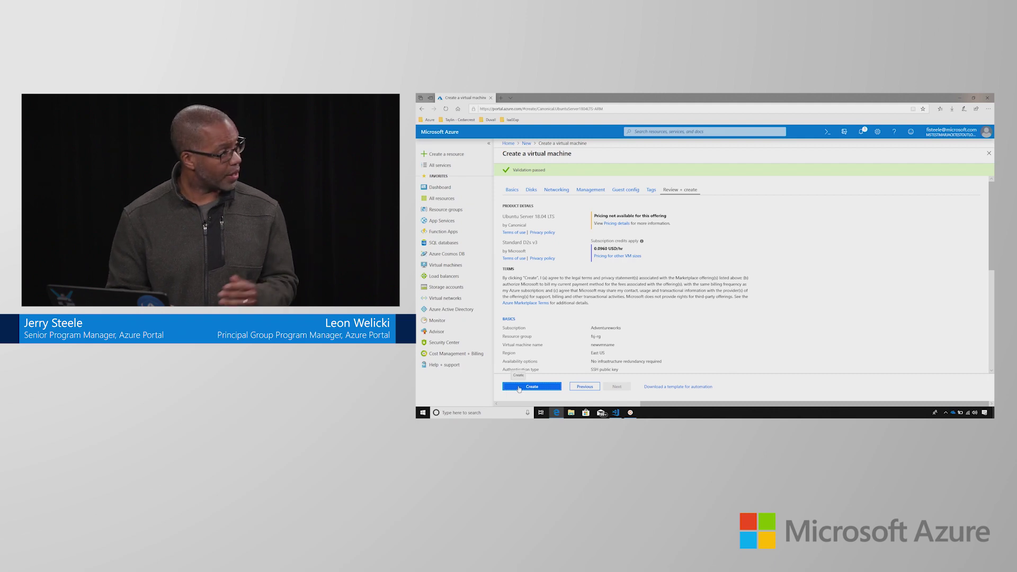
Submit the Ubuntu Server VM deployment and refresh its Overview resource list.
left_click(520, 389)
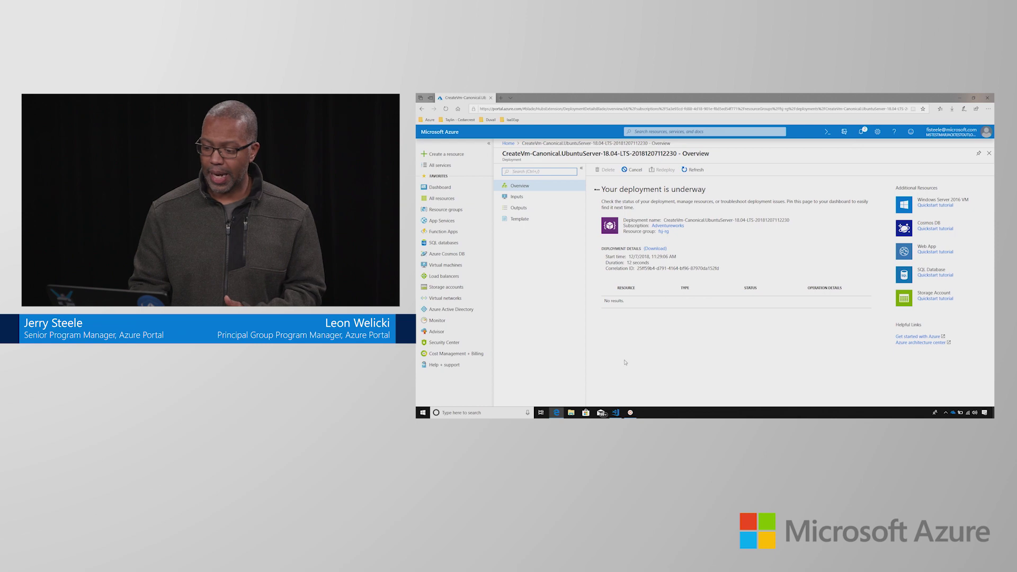
left_click(691, 170)
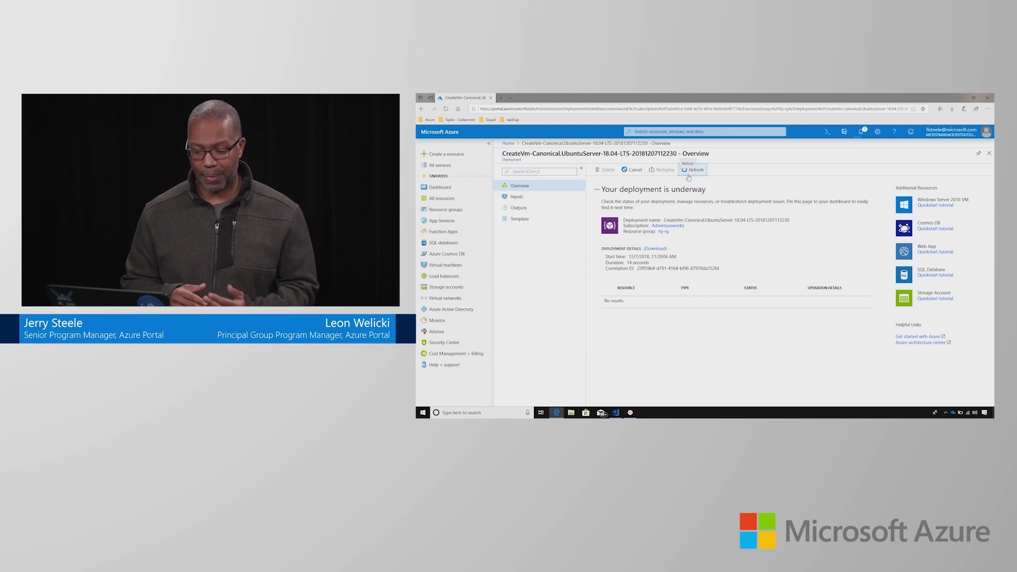